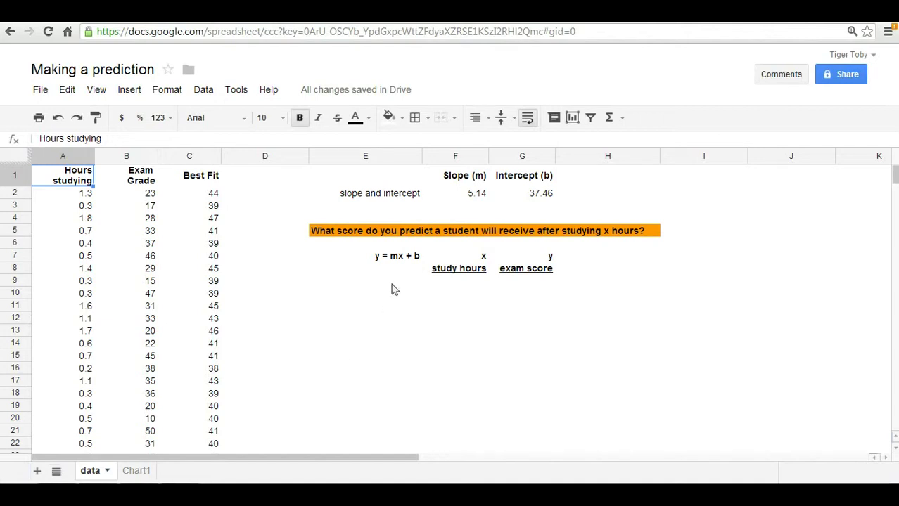
Review the 5.14 slope formula, the Chart1 chart, and the Best Fit column formula
{"action": "left_click", "coordinate": [462, 199]}
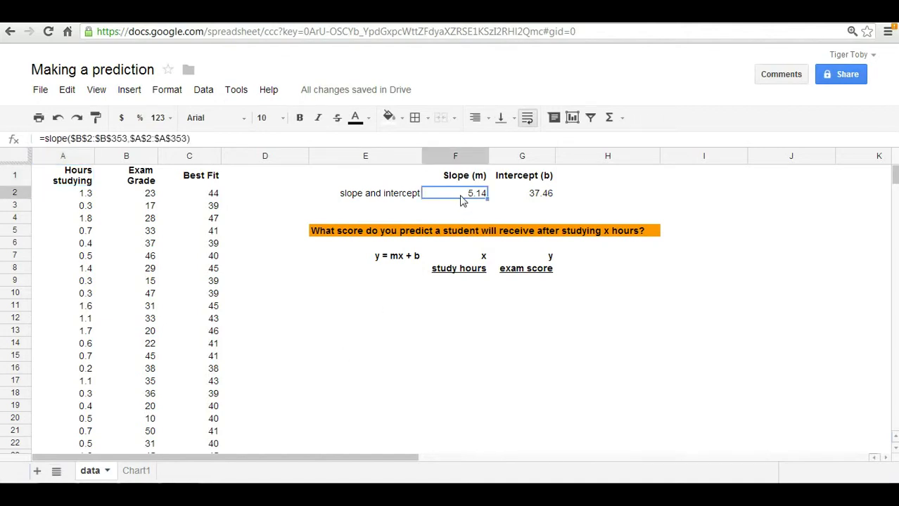
{"action": "left_click", "coordinate": [130, 471]}
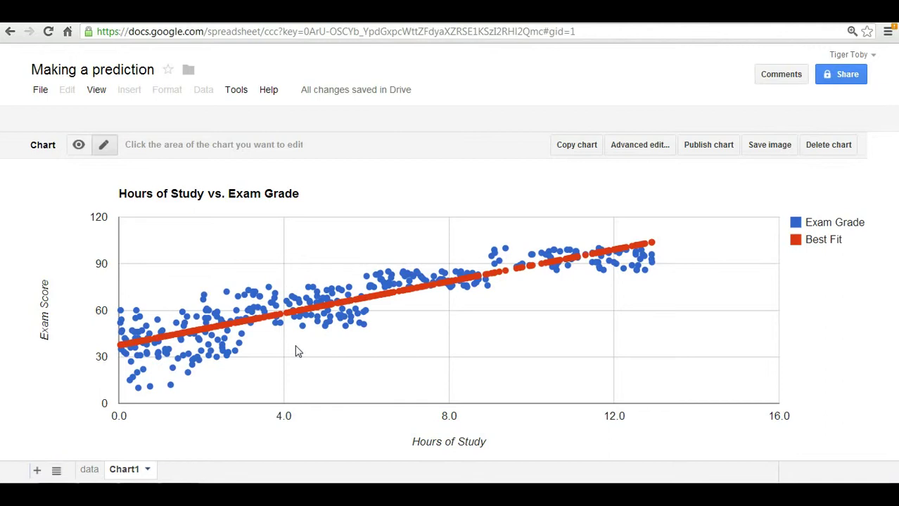
{"action": "left_click", "coordinate": [87, 473]}
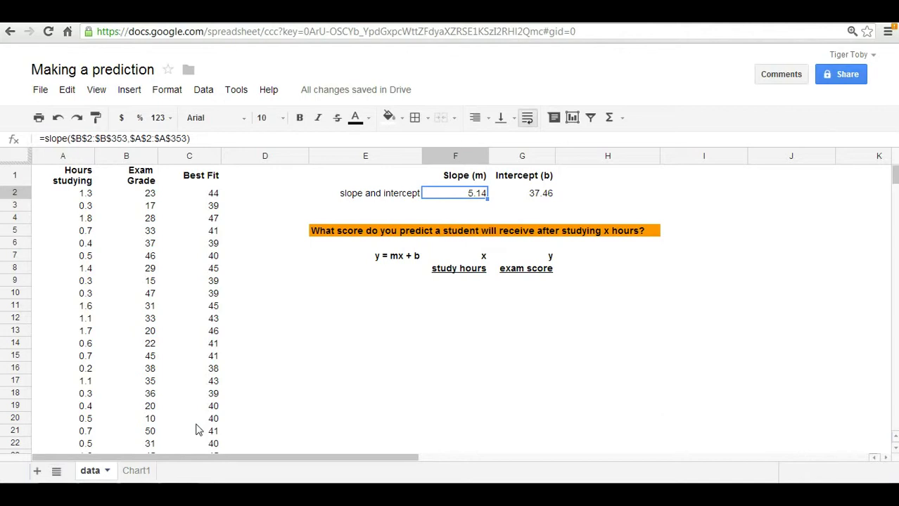
{"action": "key", "text": "Left"}
{"action": "key", "text": "Left"}
{"action": "key", "text": "Left"}
{"action": "key", "text": "Left"}
{"action": "key", "text": "Left"}
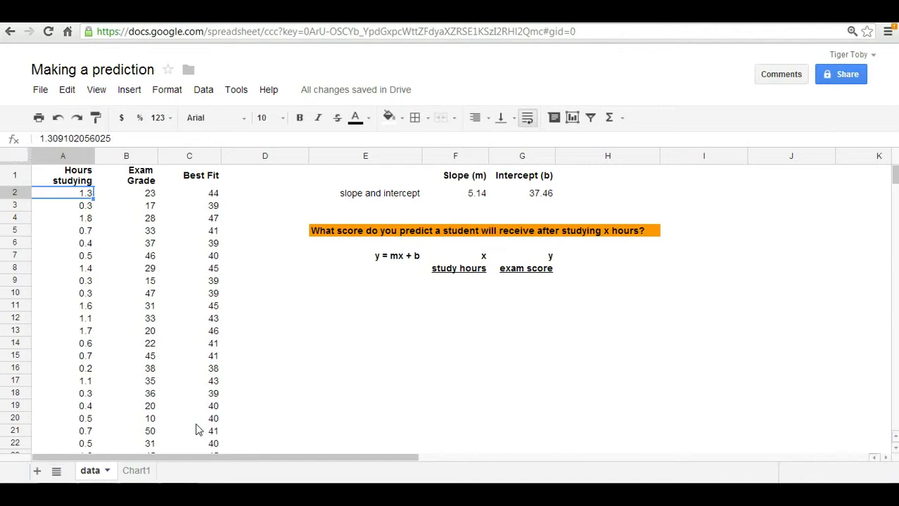
{"action": "key", "text": "Right"}
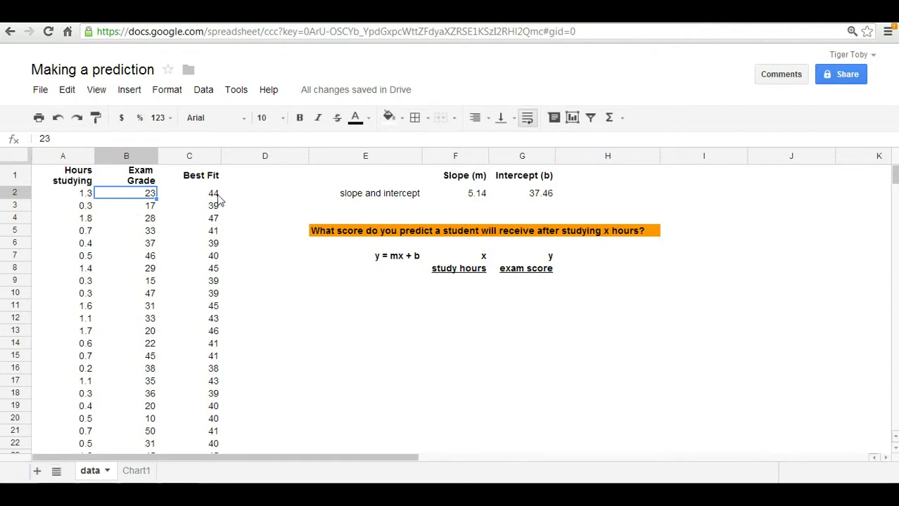
{"action": "left_click", "coordinate": [216, 183]}
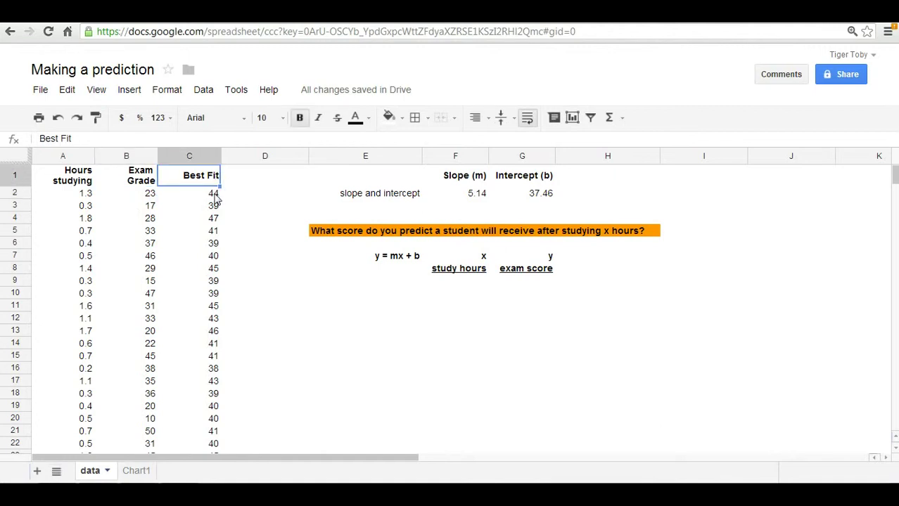
{"action": "left_click", "coordinate": [215, 196]}
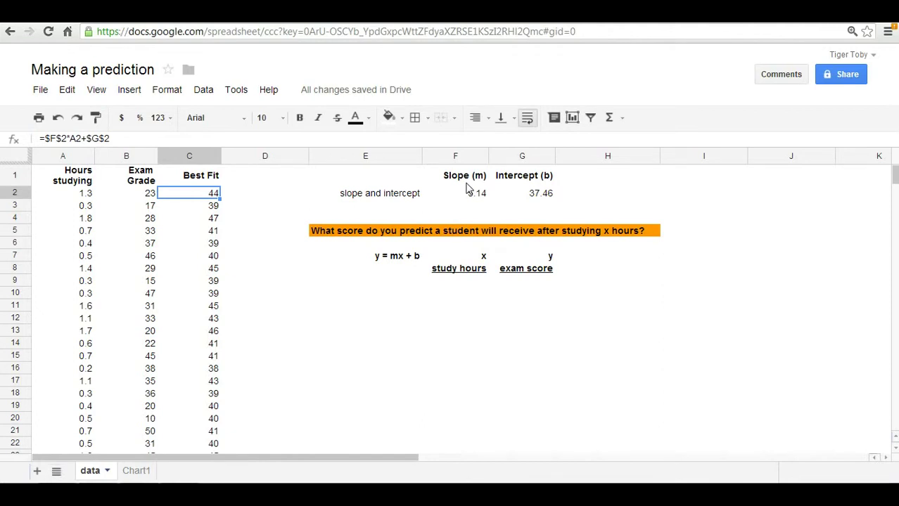
Label cell E3 'linest'
{"action": "left_click", "coordinate": [403, 208]}
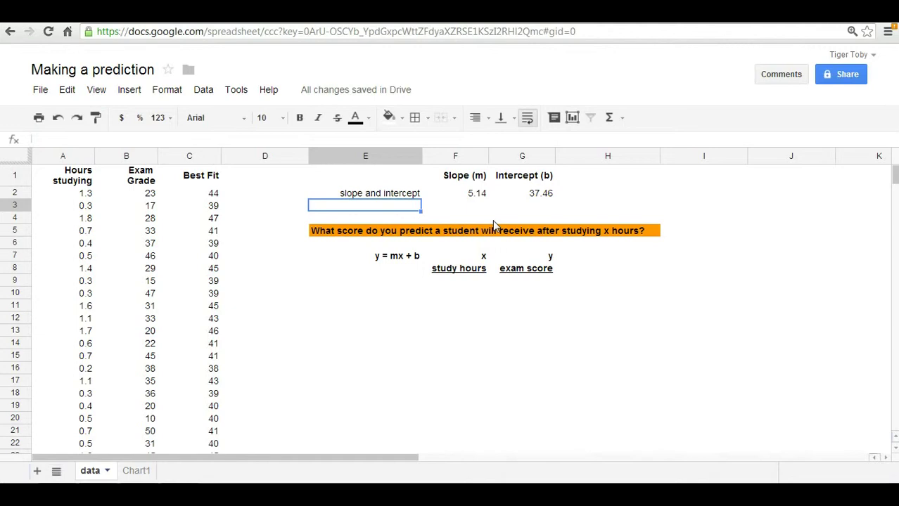
{"action": "key", "text": "Return"}
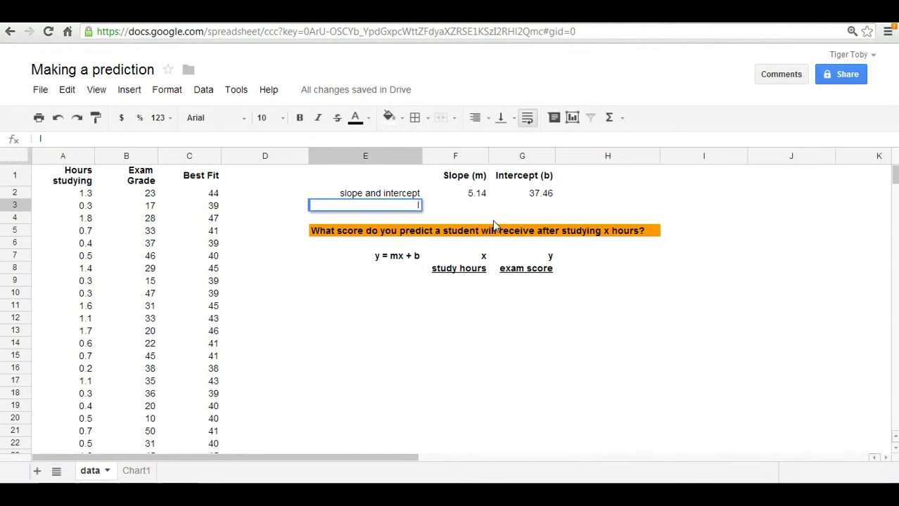
{"action": "type", "text": "linest"}
{"action": "key", "text": "Return"}
Enter =linest(B2:B353,A2:A353) in F3, returning slope 5.14 and intercept 37.46
{"action": "key", "text": "Up"}
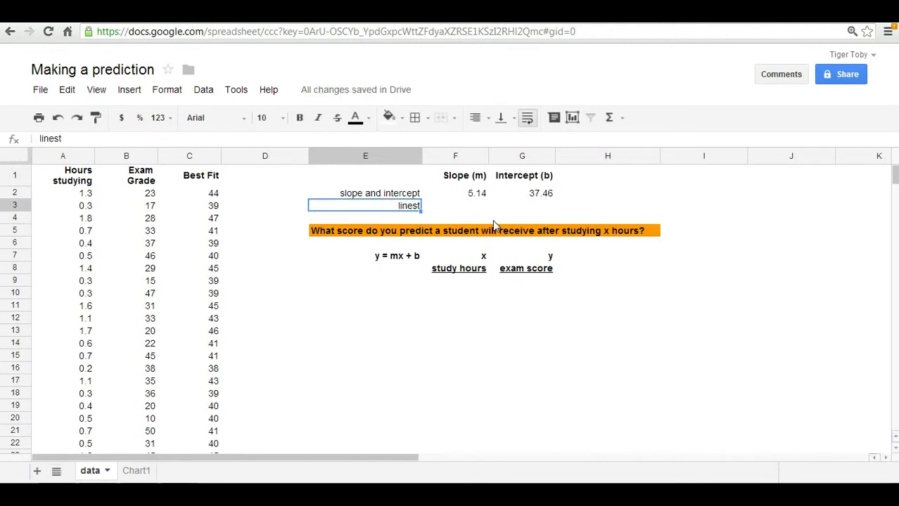
{"action": "key", "text": "Right"}
{"action": "type", "text": "="}
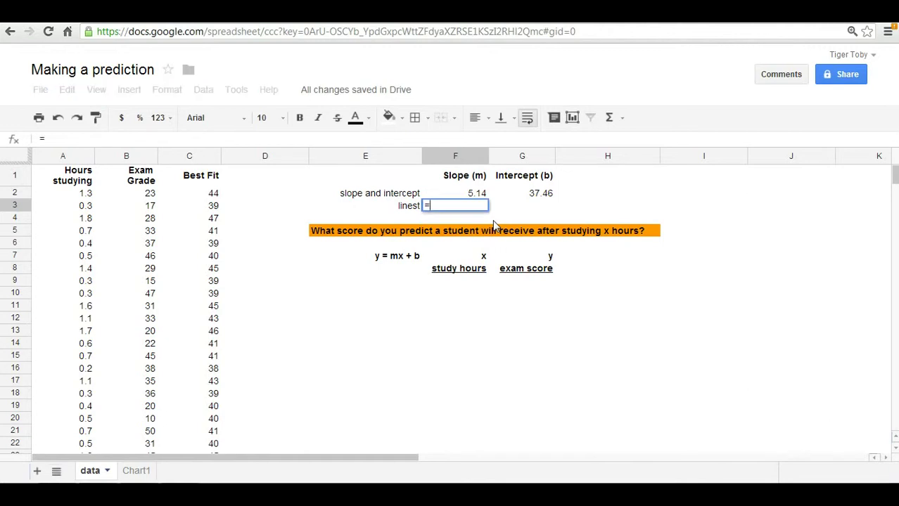
{"action": "type", "text": "lines"}
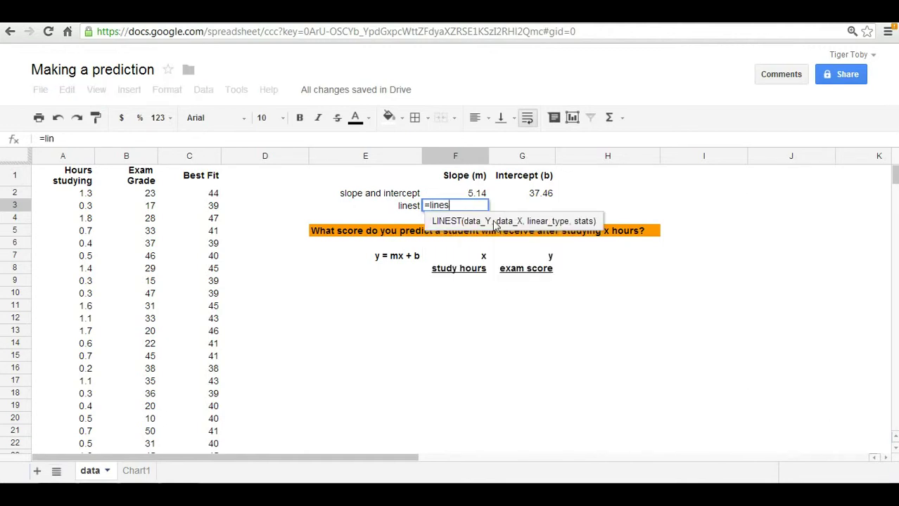
{"action": "type", "text": "t("}
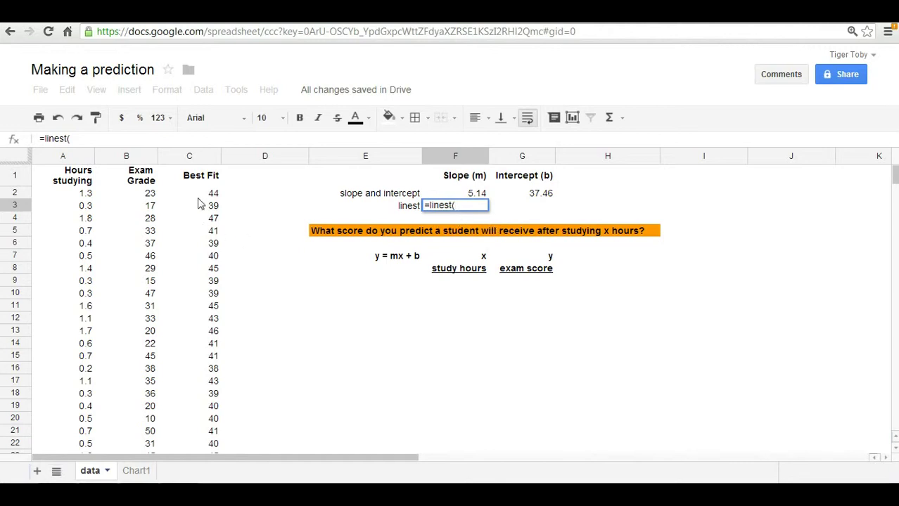
{"action": "left_click", "coordinate": [149, 194]}
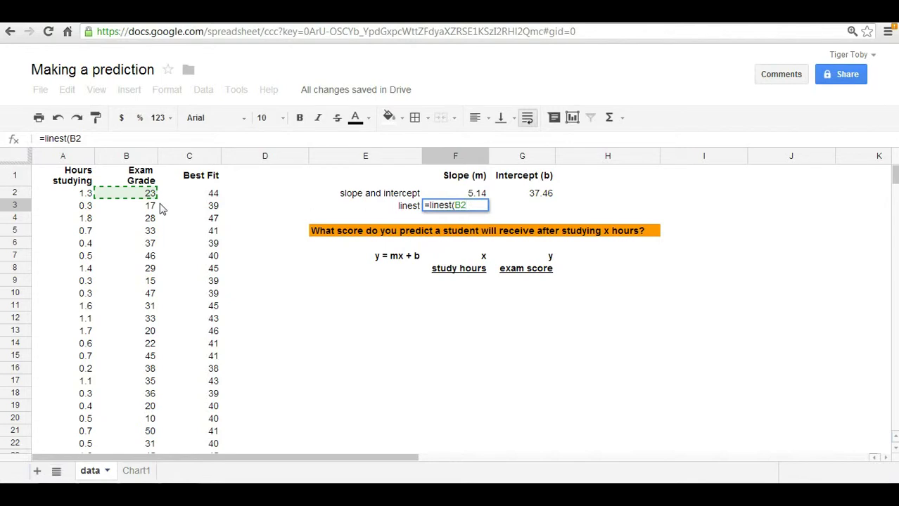
{"action": "key", "text": "ctrl+shift+Down"}
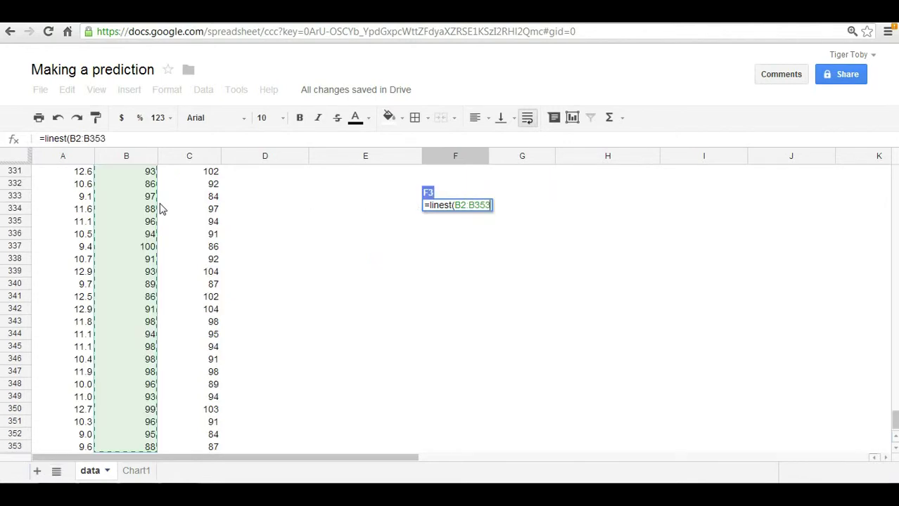
{"action": "type", "text": ", A2"}
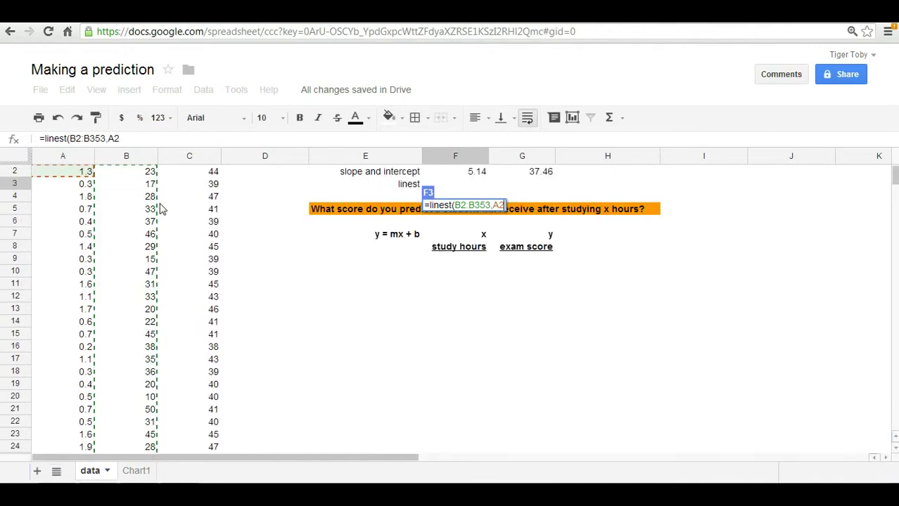
{"action": "key", "text": "Up"}
{"action": "key", "text": "Down"}
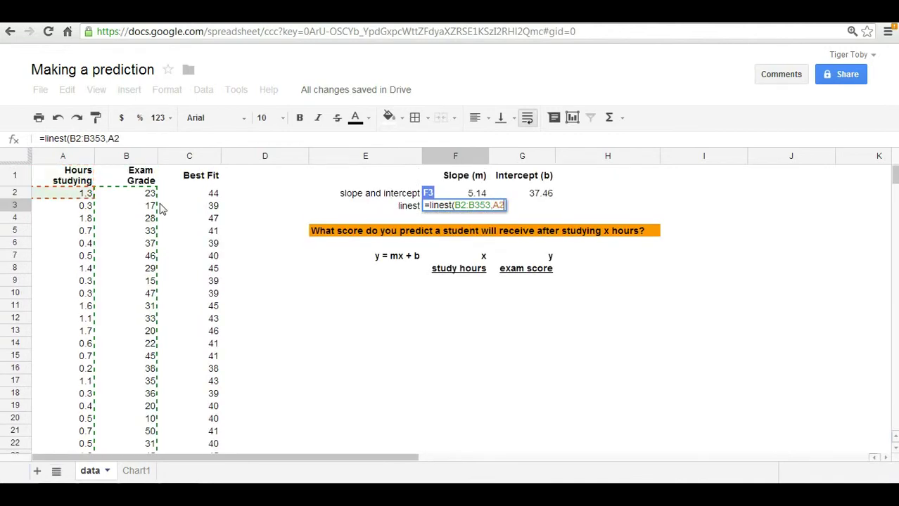
{"action": "key", "text": "ctrl+shift+Down"}
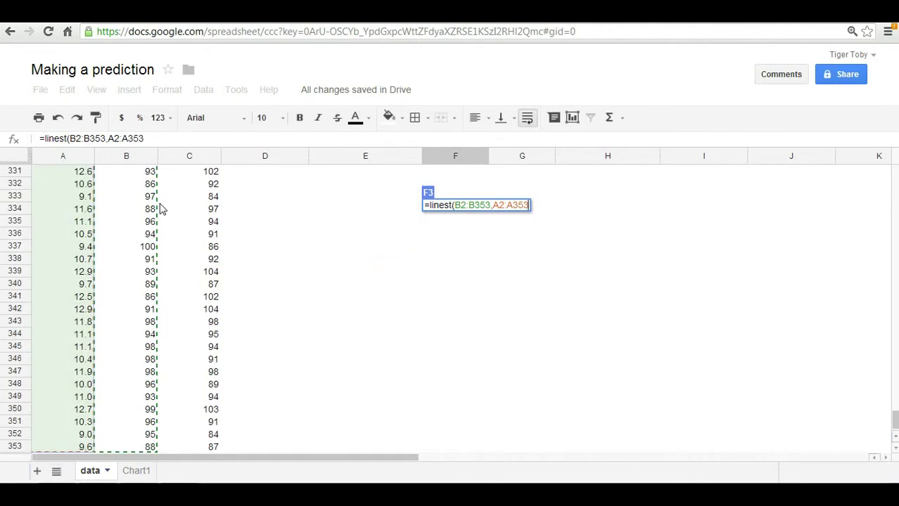
{"action": "type", "text": ")"}
{"action": "key", "text": "Return"}
{"action": "scroll", "coordinate": [428, 223], "scroll_direction": "up", "scroll_amount": 2}
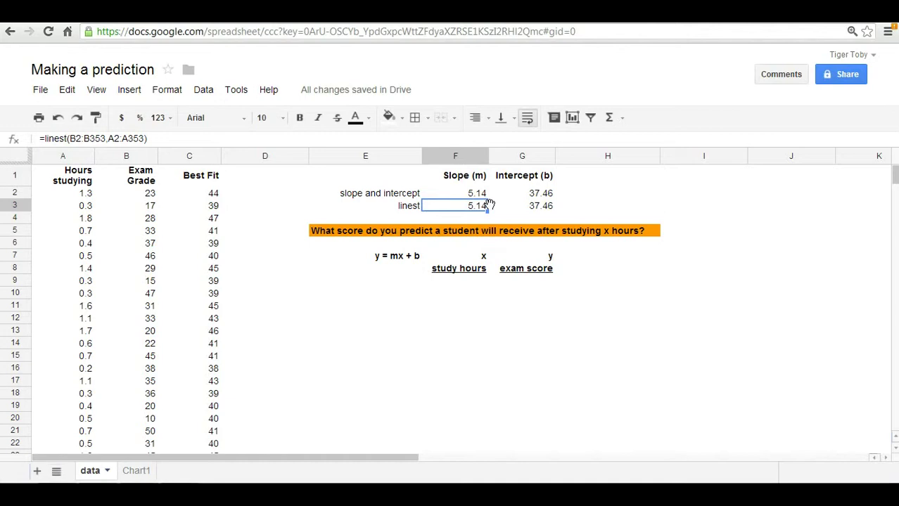
{"action": "key", "text": "Up"}
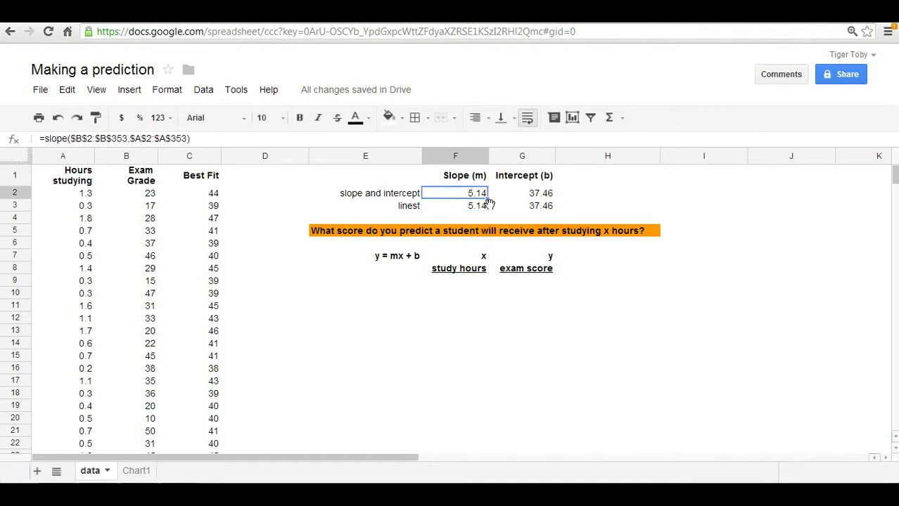
{"action": "key", "text": "Right"}
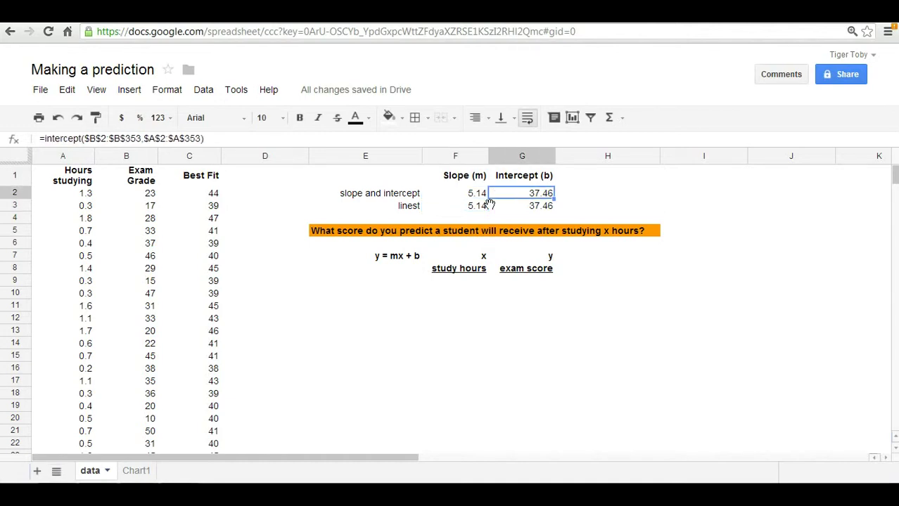
{"action": "key", "text": "Left"}
{"action": "key", "text": "Down"}
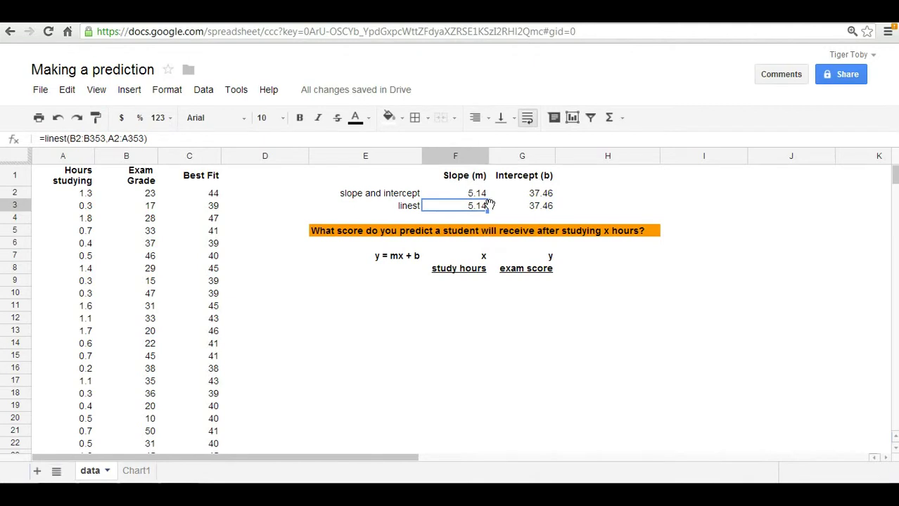
{"action": "key", "text": "Up"}
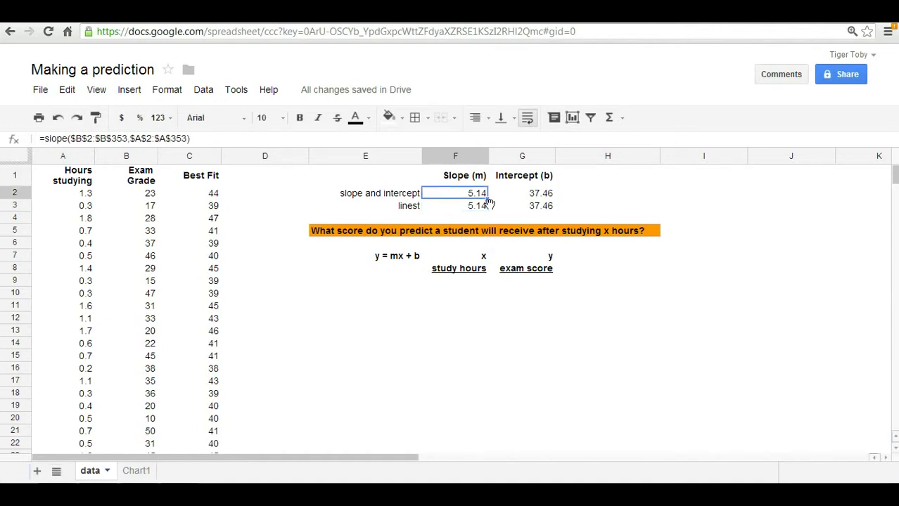
{"action": "key", "text": "Right"}
{"action": "key", "text": "Left"}
{"action": "key", "text": "Left"}
{"action": "key", "text": "Left"}
{"action": "key", "text": "Left"}
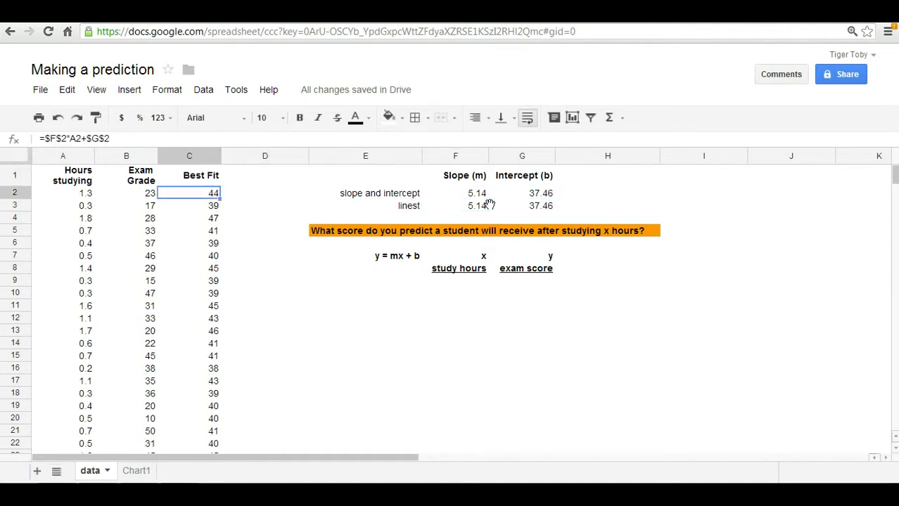
{"action": "key", "text": "Left"}
{"action": "key", "text": "Right"}
{"action": "key", "text": "F2"}
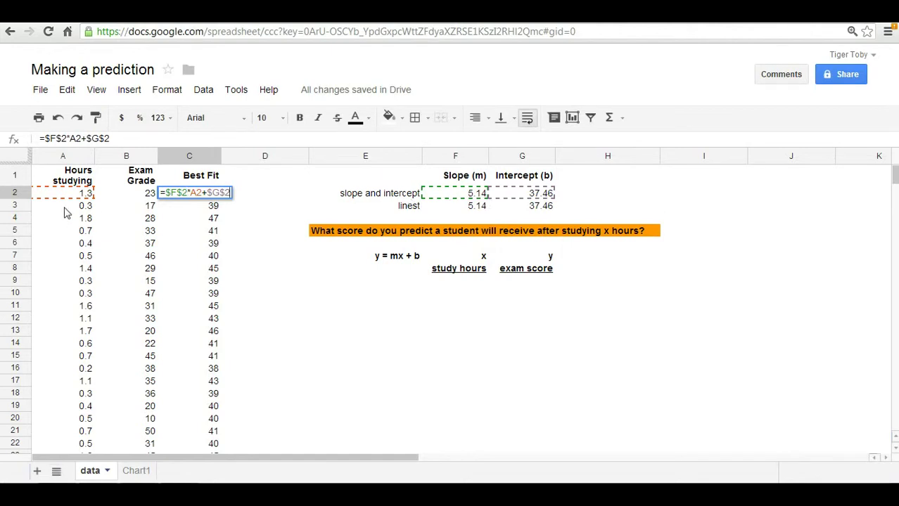
Enter 10 study hours in F10 and move to the empty exam score cell beside it
{"action": "left_click", "coordinate": [301, 270]}
{"action": "left_click", "coordinate": [429, 282]}
{"action": "left_click", "coordinate": [431, 295]}
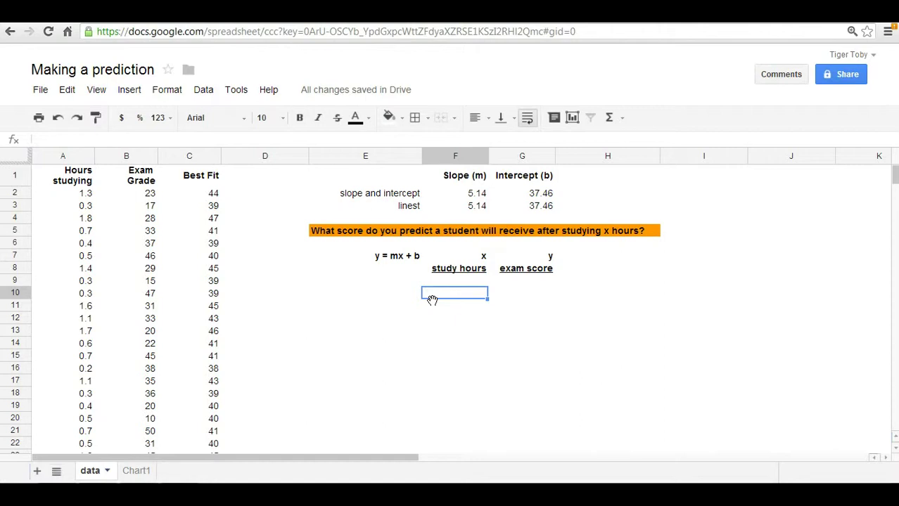
{"action": "type", "text": "10"}
{"action": "key", "text": "Return"}
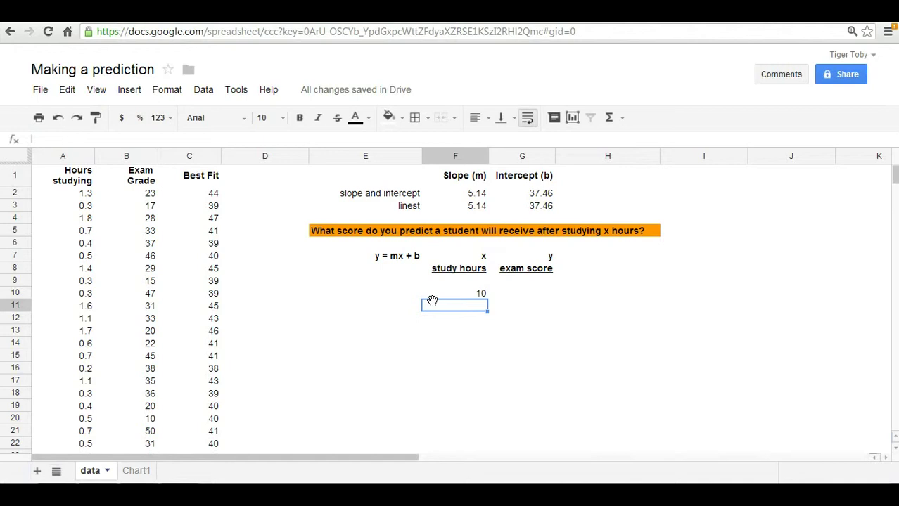
{"action": "key", "text": "Right"}
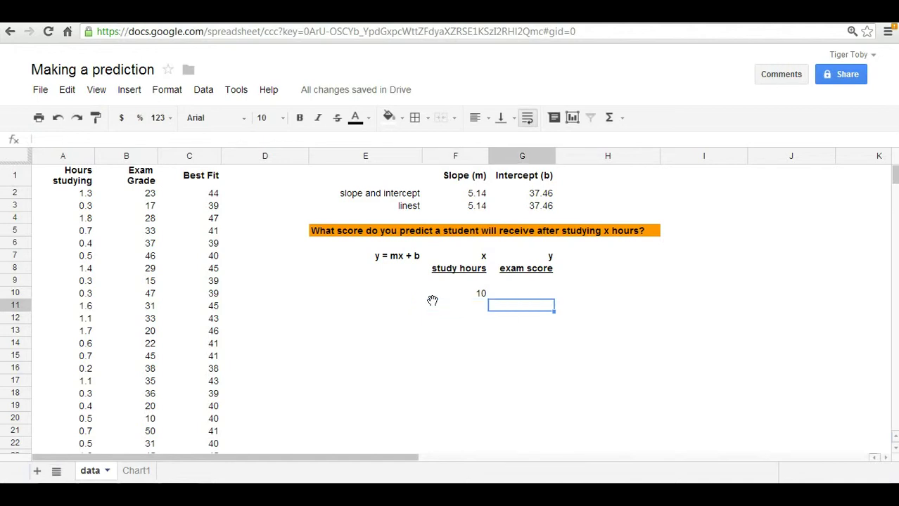
{"action": "key", "text": "Up"}
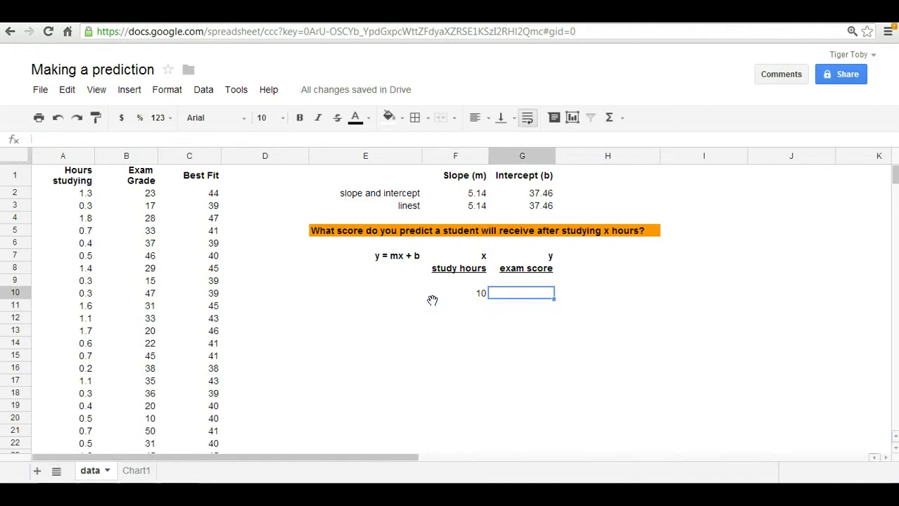
Enter =F2*F10+G2 in G10, predicting an exam score of 89
{"action": "type", "text": "="}
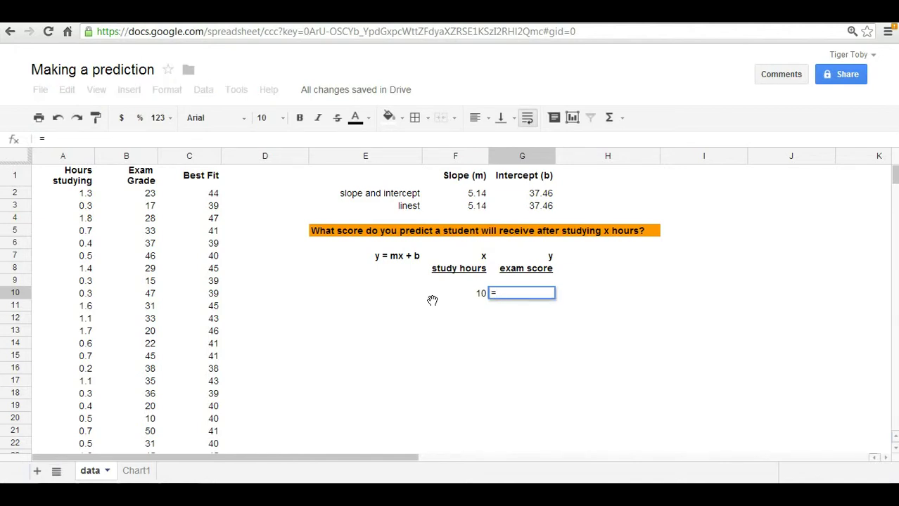
{"action": "left_click", "coordinate": [469, 197]}
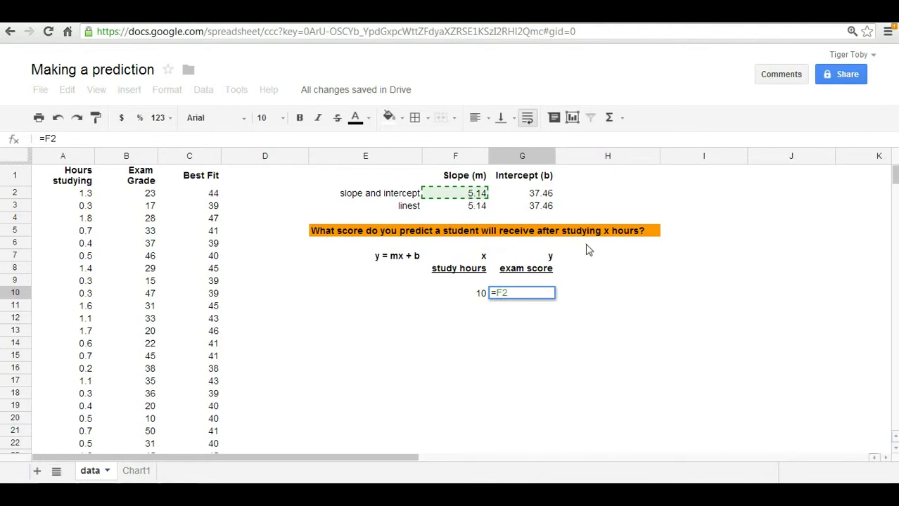
{"action": "type", "text": "*"}
{"action": "left_click", "coordinate": [461, 297]}
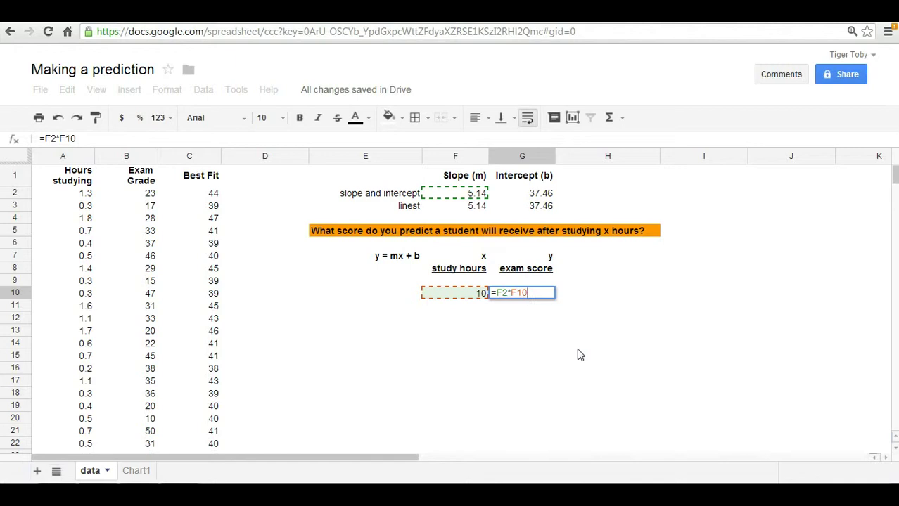
{"action": "type", "text": "+"}
{"action": "left_click", "coordinate": [542, 197]}
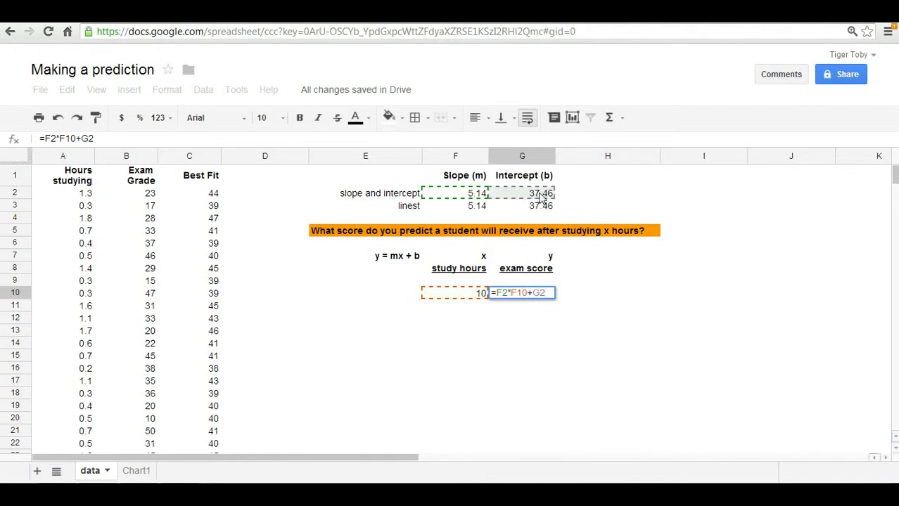
{"action": "key", "text": "Return"}
Check the 89 result and reopen G10's formula for editing
{"action": "key", "text": "Up"}
{"action": "key", "text": "Left"}
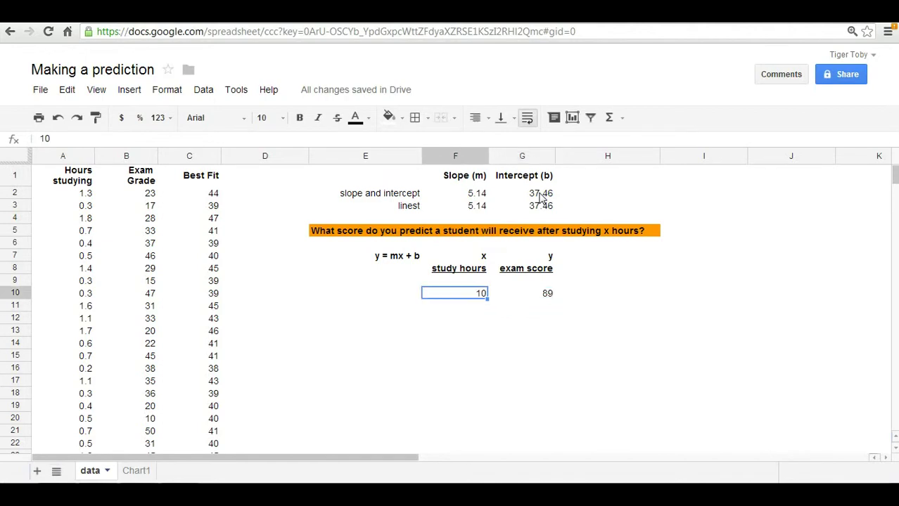
{"action": "key", "text": "Right"}
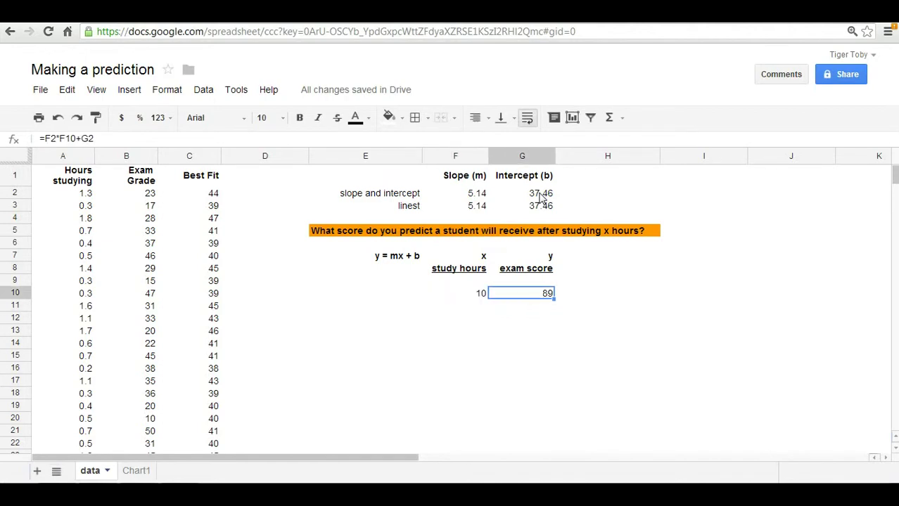
{"action": "key", "text": "Return"}
{"action": "key", "text": "Left"}
{"action": "key", "text": "Left"}
{"action": "key", "text": "Left"}
{"action": "key", "text": "Left"}
{"action": "key", "text": "Left"}
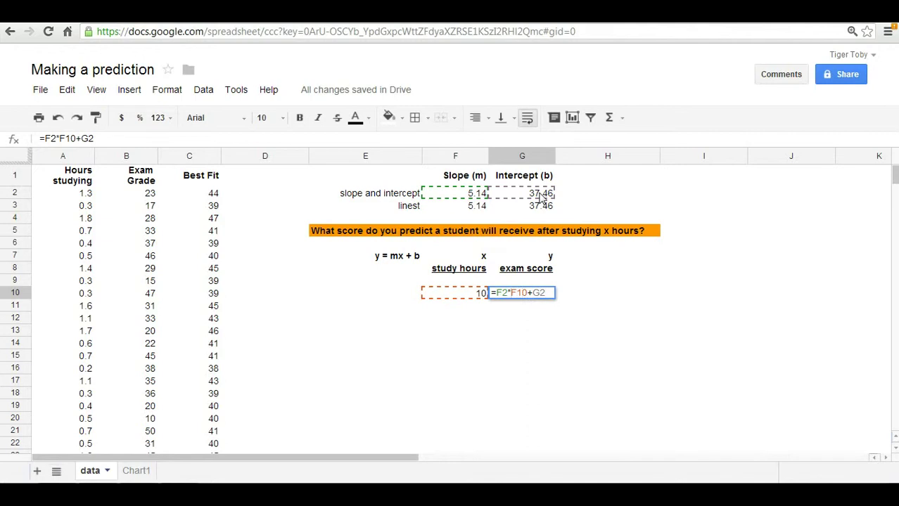
Change G10's formula to =$F$2*F10+$G$2, locking the slope and intercept cells
{"action": "key", "text": "Left"}
{"action": "key", "text": "Left"}
{"action": "type", "text": "$F"}
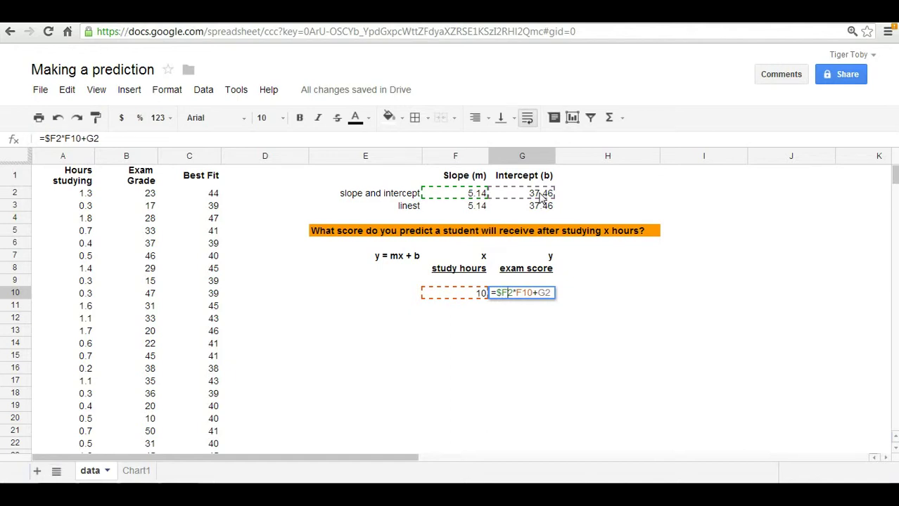
{"action": "type", "text": "$"}
{"action": "key", "text": "Right"}
{"action": "key", "text": "Right"}
{"action": "key", "text": "Right"}
{"action": "key", "text": "Right"}
{"action": "key", "text": "Right"}
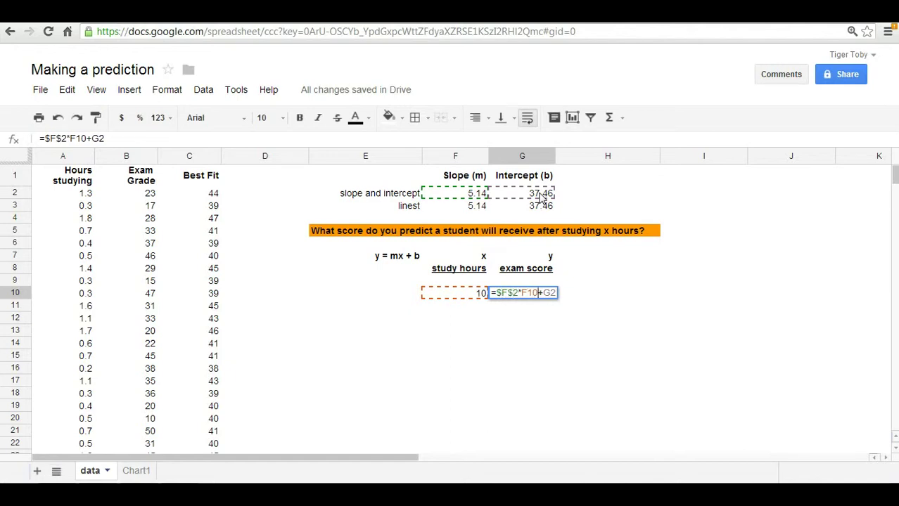
{"action": "key", "text": "Right"}
{"action": "type", "text": "$"}
{"action": "key", "text": "Right"}
{"action": "type", "text": "$"}
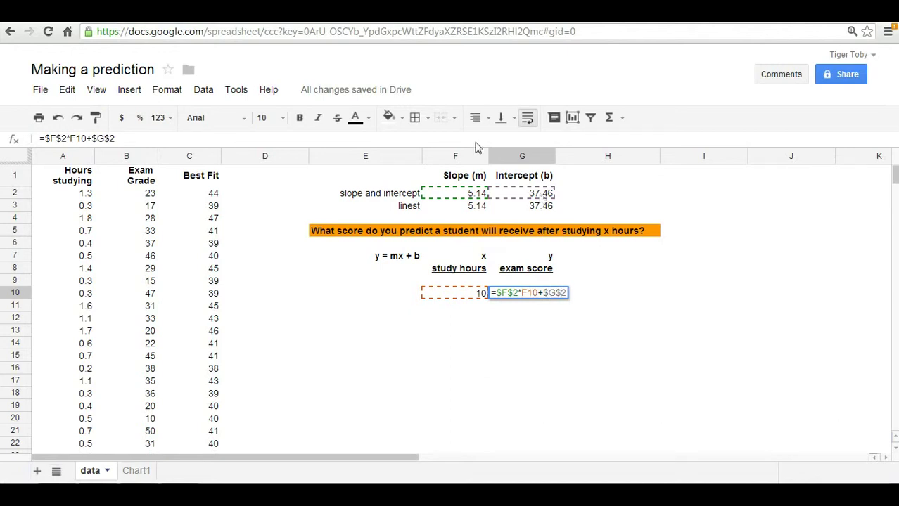
{"action": "key", "text": "Return"}
{"action": "left_click", "coordinate": [507, 356]}
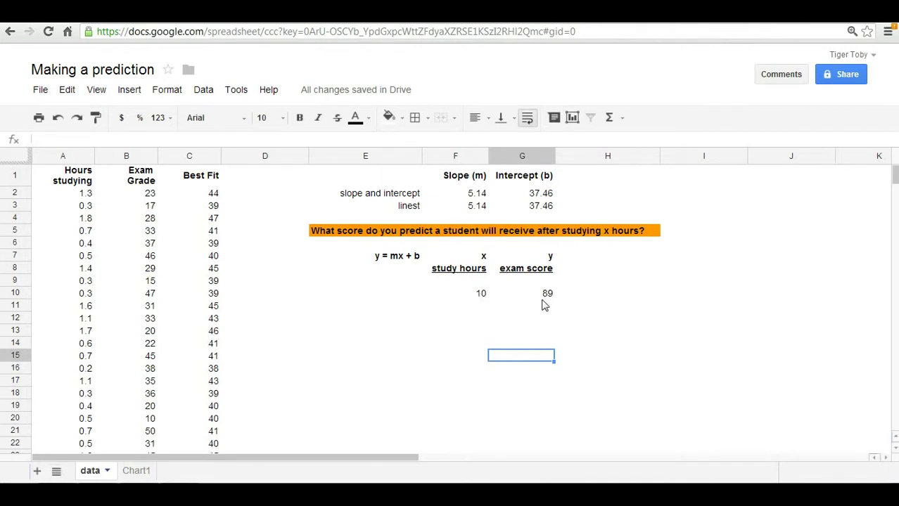
Enter 0 study hours in F11 and copy G10's formula into G11, predicting 37
{"action": "left_click", "coordinate": [477, 310]}
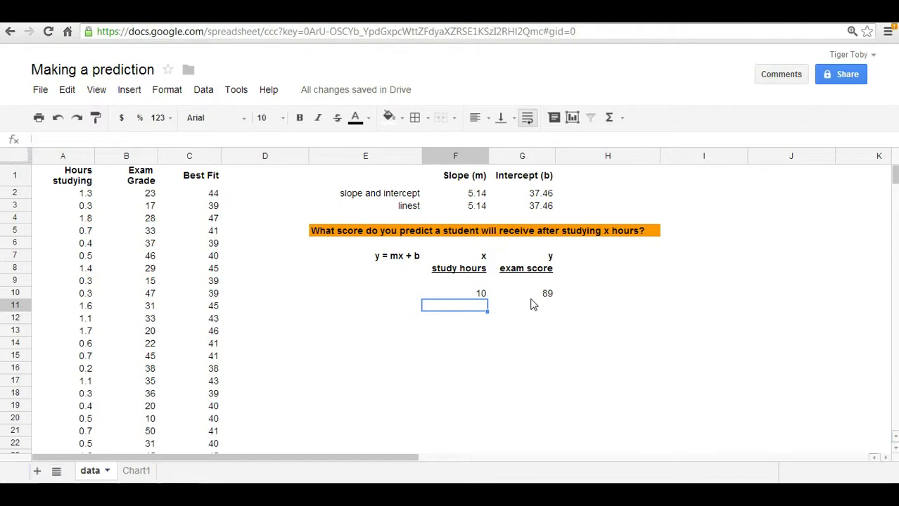
{"action": "type", "text": "0"}
{"action": "key", "text": "Return"}
{"action": "key", "text": "Right"}
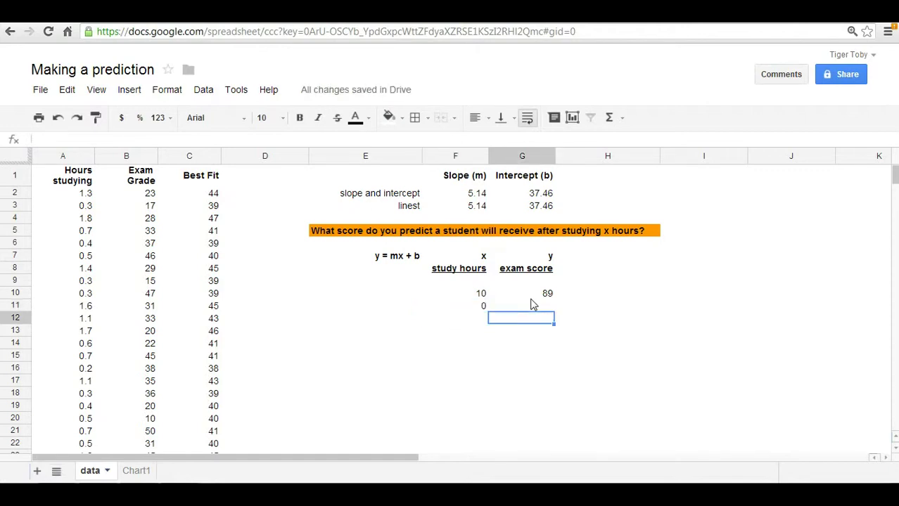
{"action": "key", "text": "Up"}
{"action": "key", "text": "Up"}
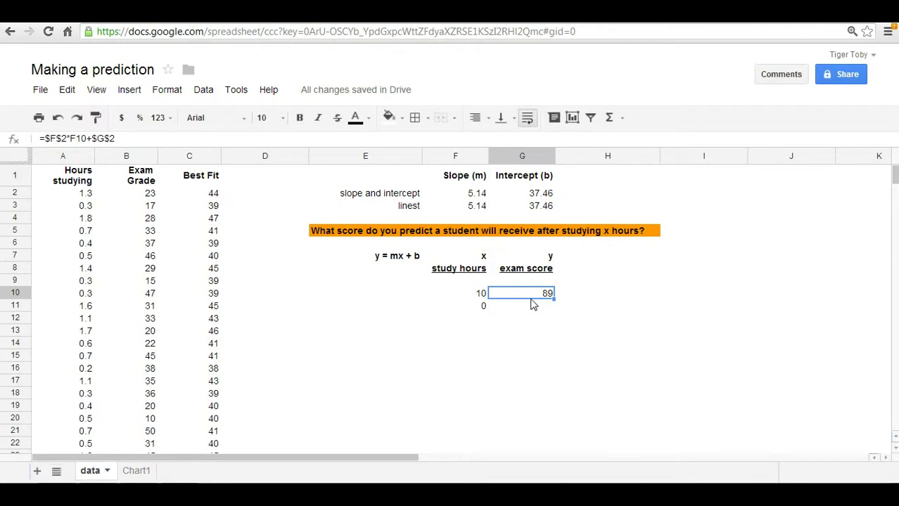
{"action": "key", "text": "ctrl+c"}
{"action": "key", "text": "Down"}
{"action": "key", "text": "ctrl+v"}
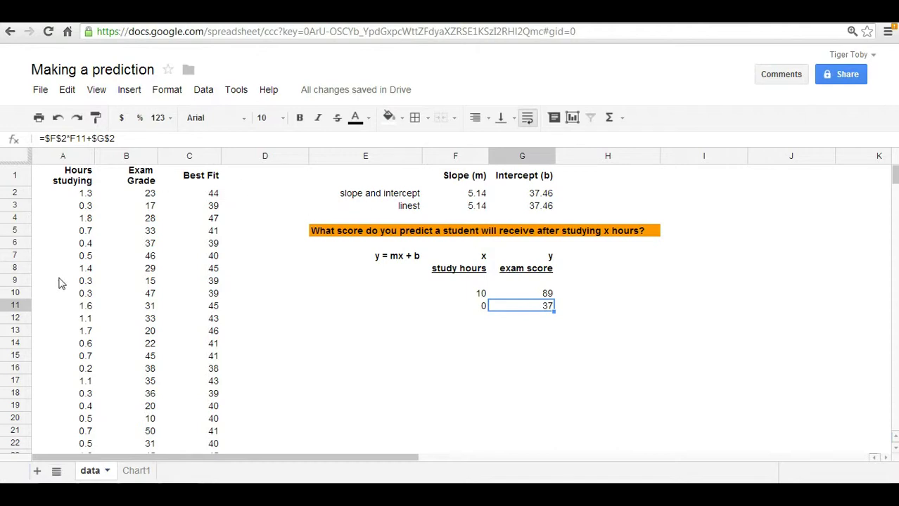
Enter 15 study hours in F12 and copy the prediction formula into G12, giving 115
{"action": "left_click", "coordinate": [491, 320]}
{"action": "left_click", "coordinate": [477, 323]}
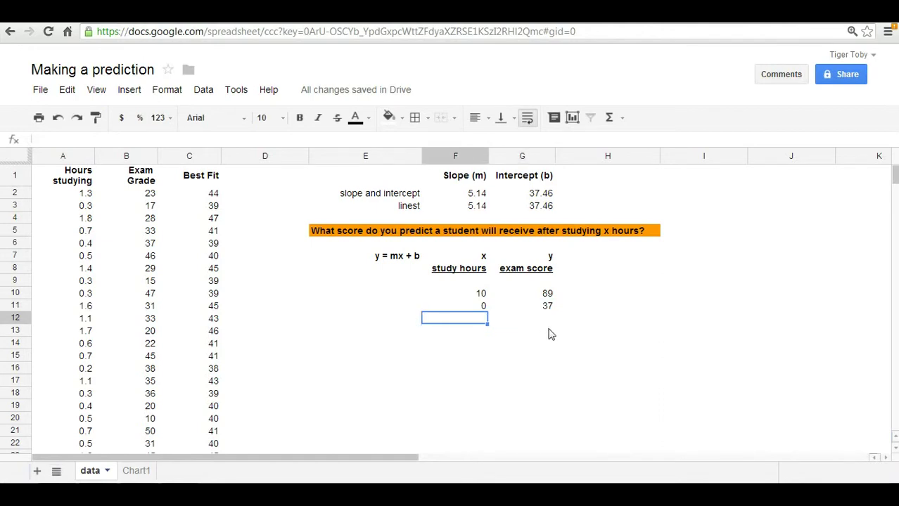
{"action": "type", "text": "15"}
{"action": "key", "text": "Return"}
{"action": "left_click", "coordinate": [550, 334]}
{"action": "key", "text": "Up"}
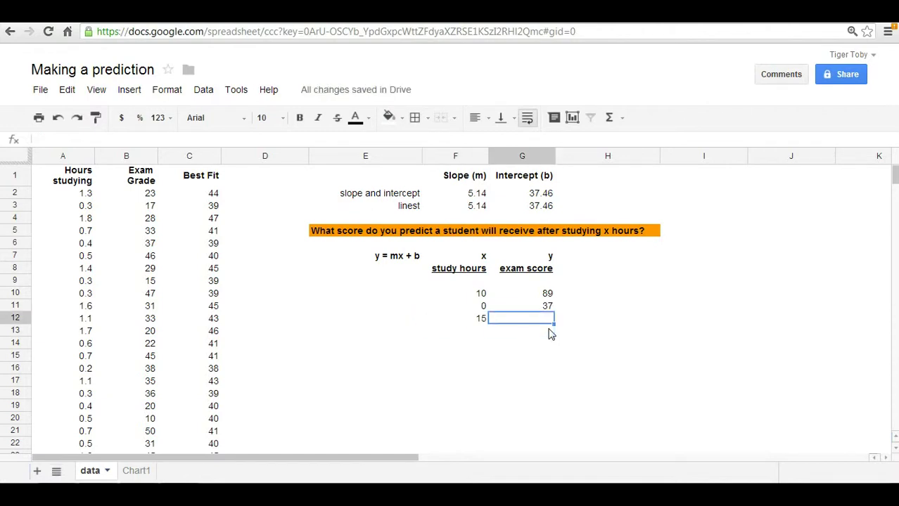
{"action": "key", "text": "Up"}
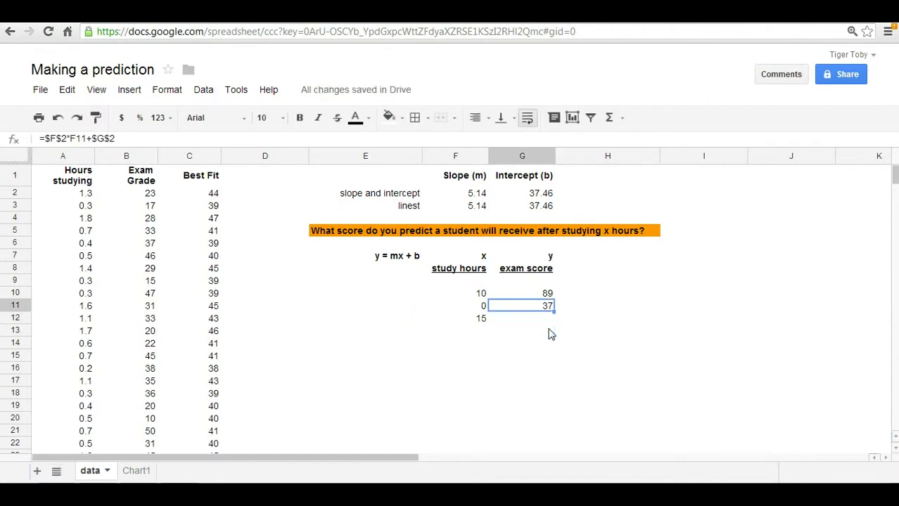
{"action": "key", "text": "ctrl+c"}
{"action": "key", "text": "Down"}
{"action": "key", "text": "ctrl+v"}
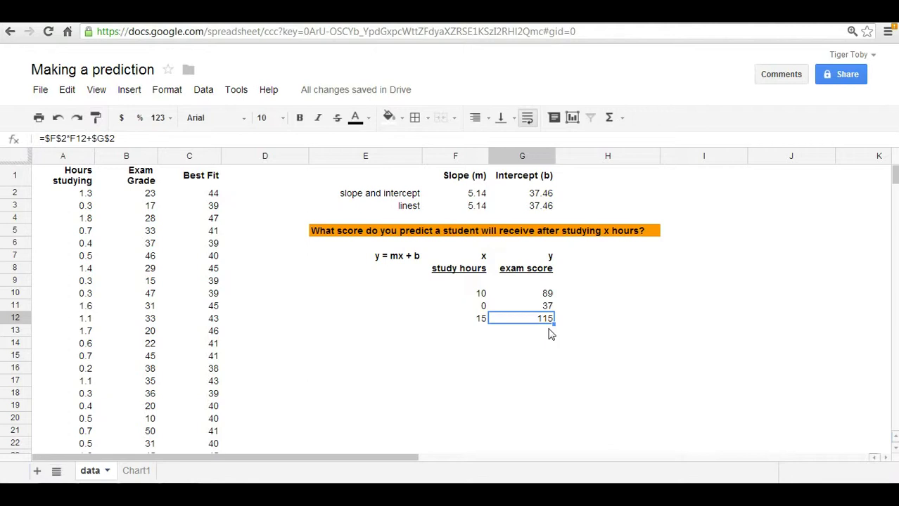
{"action": "key", "text": "Left"}
{"action": "key", "text": "Down"}
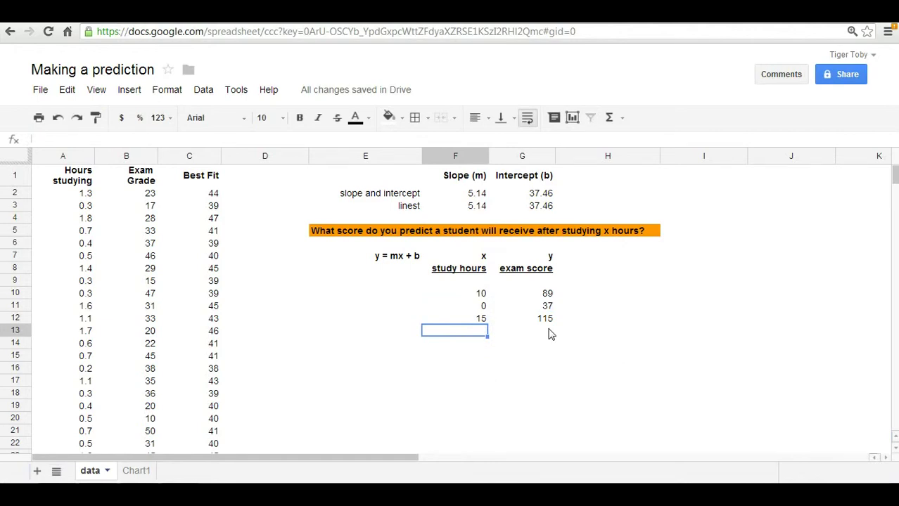
Enter 3 study hours in F13 and paste the prediction formula into G13 for 53
{"action": "type", "text": "3"}
{"action": "key", "text": "Return"}
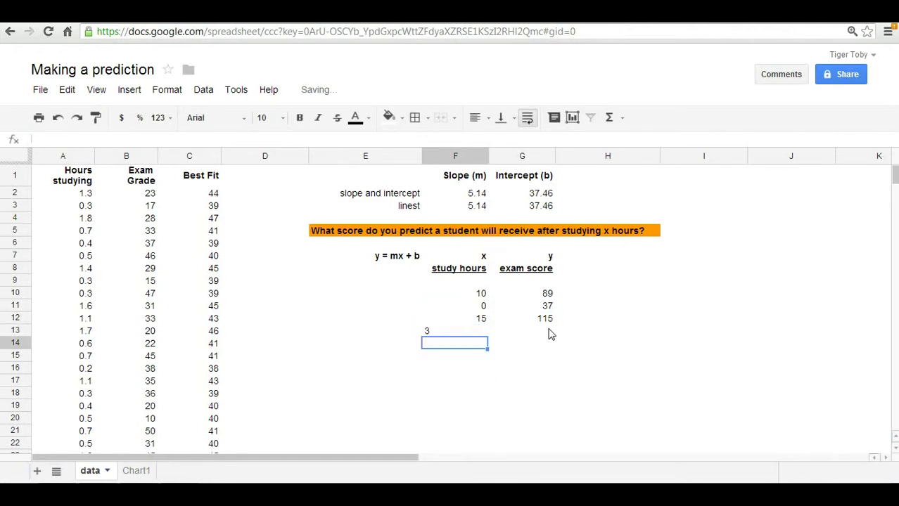
{"action": "key", "text": "Right"}
{"action": "left_click", "coordinate": [549, 330]}
{"action": "key", "text": "Up"}
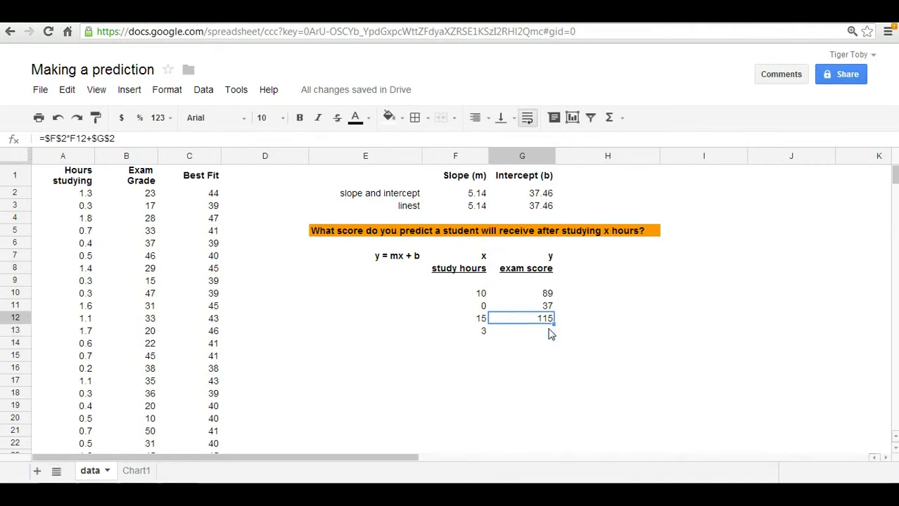
{"action": "key", "text": "ctrl+c"}
{"action": "key", "text": "Down"}
{"action": "key", "text": "ctrl+v"}
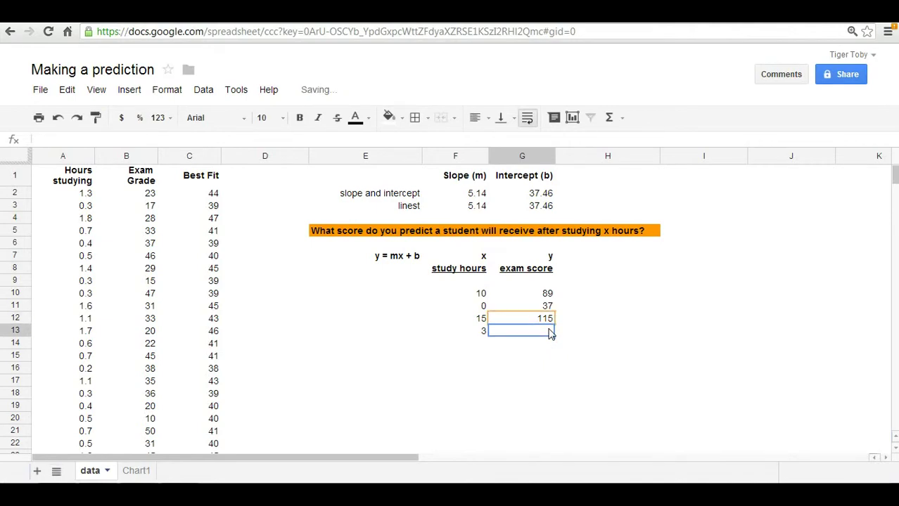